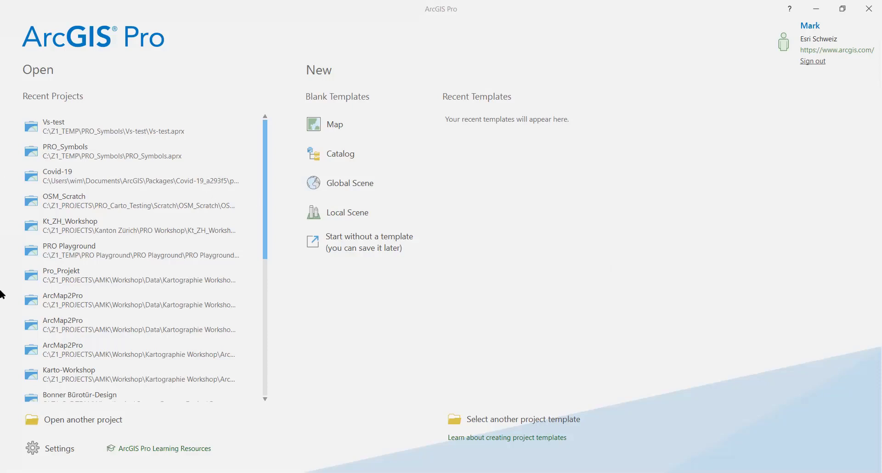
# Open the About ArcGIS Pro page to confirm version 2.6.1 is up to date.
pyautogui.click(49, 449)
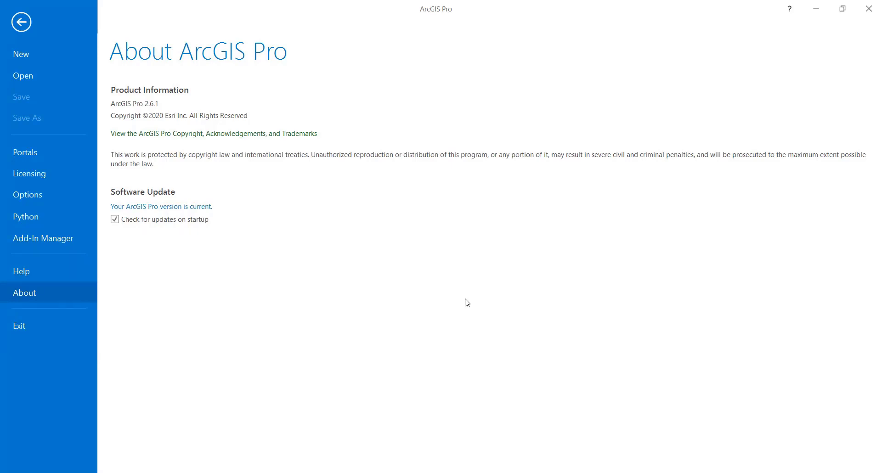
# Make Millimeter the default 2D symbol display unit, then check the 5-minute project recovery backups.
pyautogui.click(34, 195)
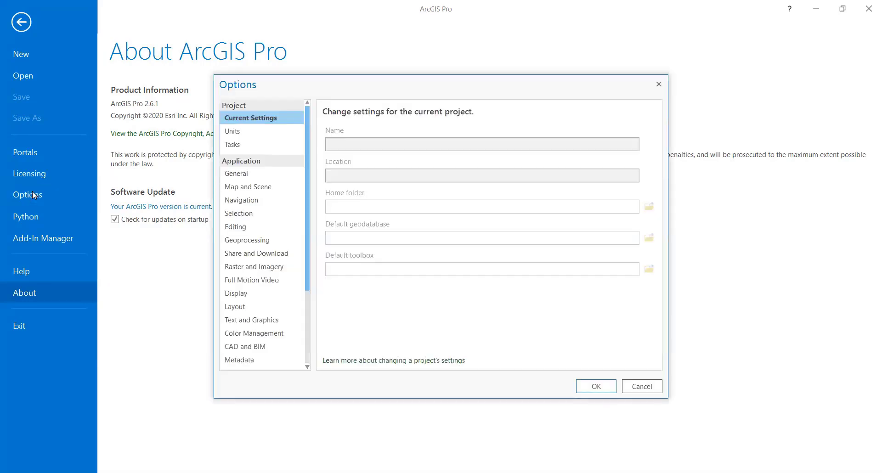
pyautogui.click(233, 133)
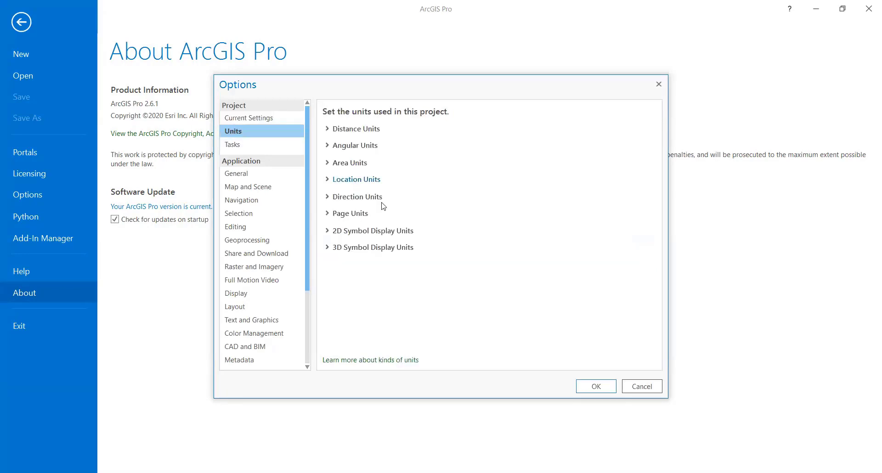
pyautogui.click(355, 232)
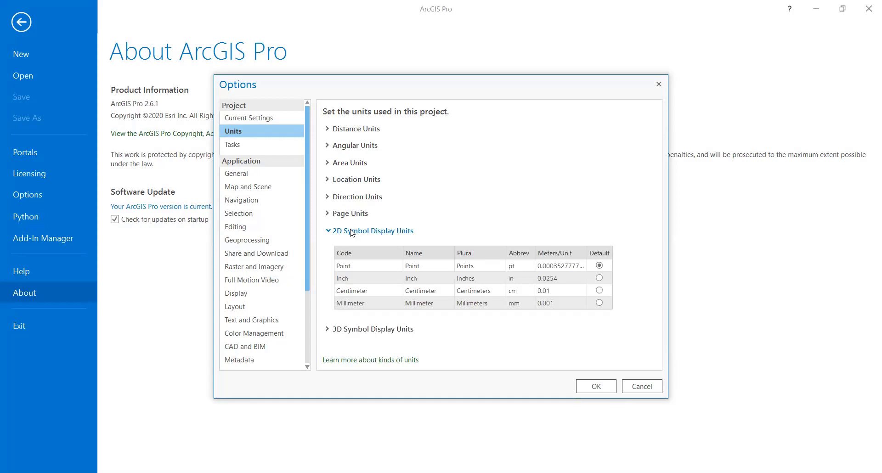
pyautogui.click(599, 304)
pyautogui.click(600, 304)
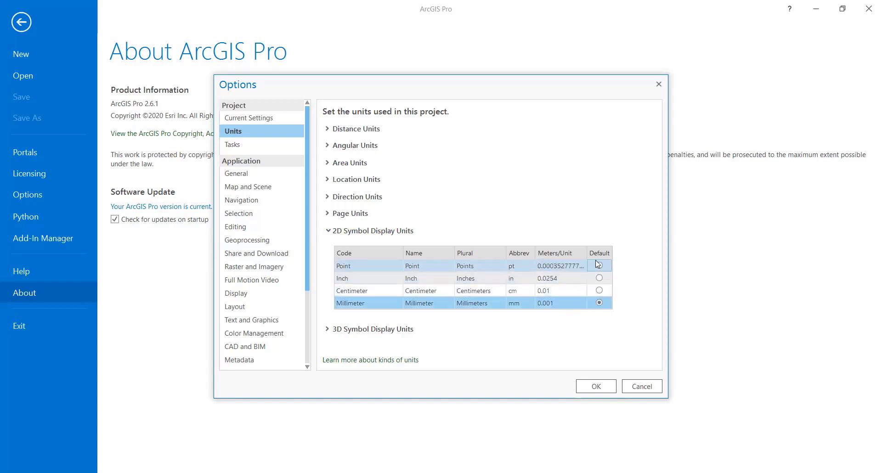
pyautogui.click(237, 174)
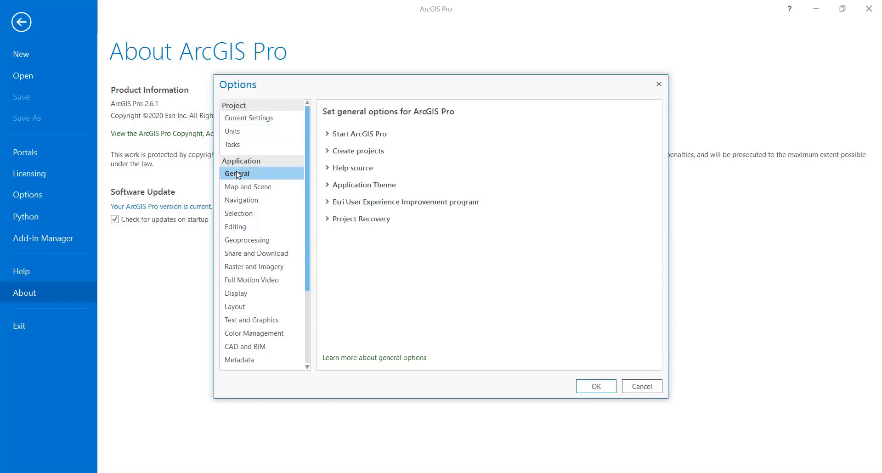
pyautogui.click(329, 220)
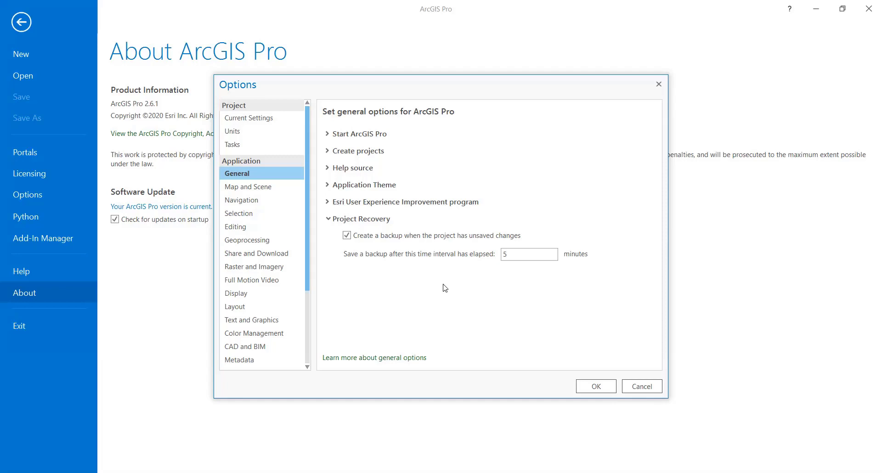
# Keep Maplex Label Engine as the default label engine for new maps.
pyautogui.click(253, 186)
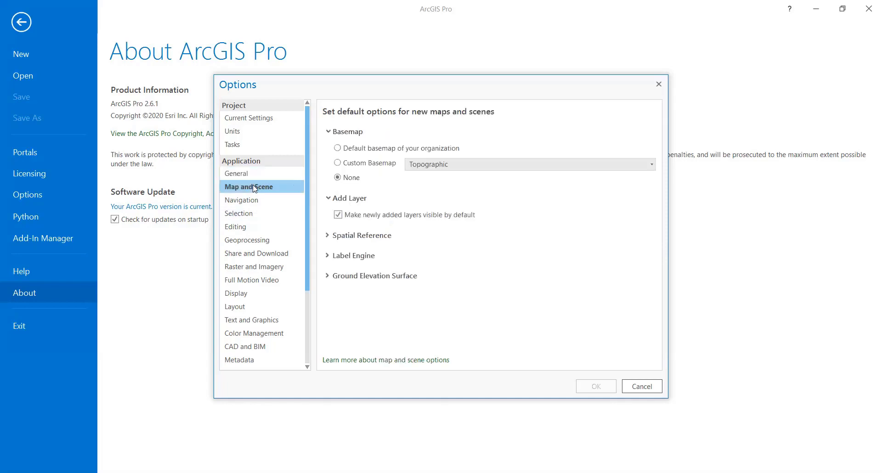
pyautogui.click(327, 255)
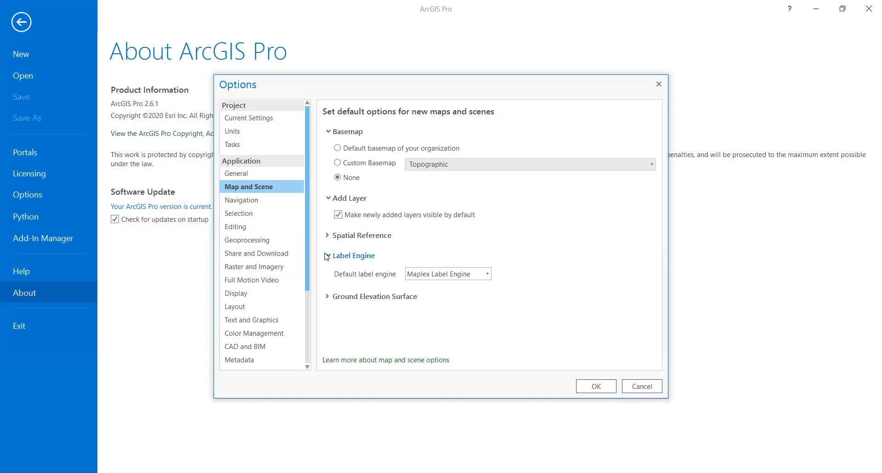
pyautogui.click(487, 276)
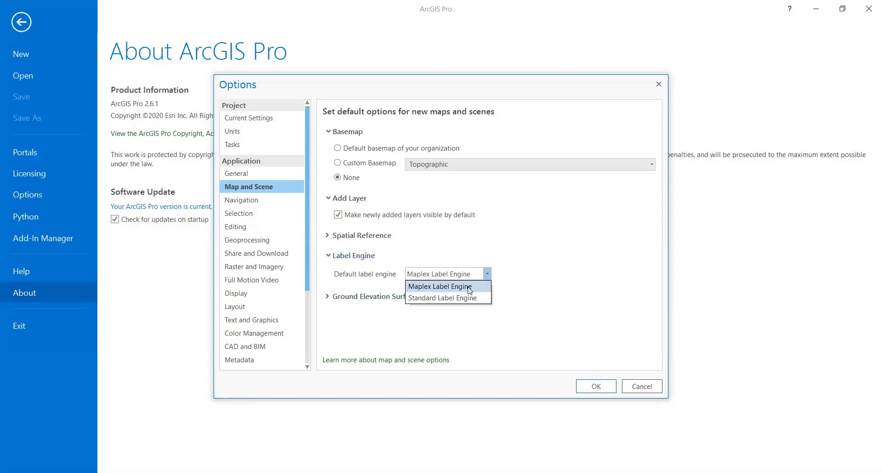
pyautogui.click(470, 287)
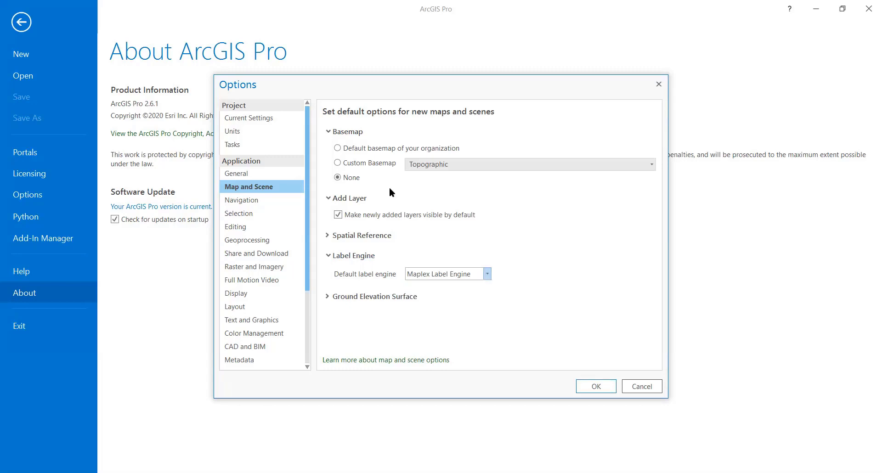
# Keep CMYK as the default colour model and apply the options.
pyautogui.click(232, 335)
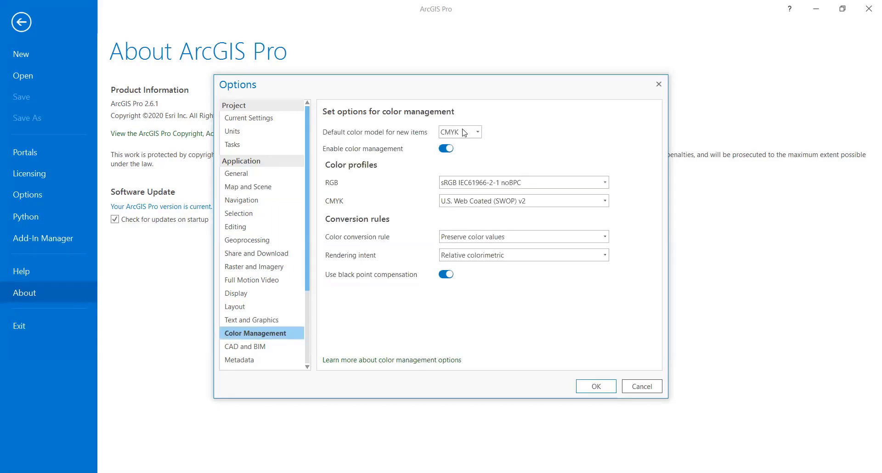
pyautogui.click(478, 132)
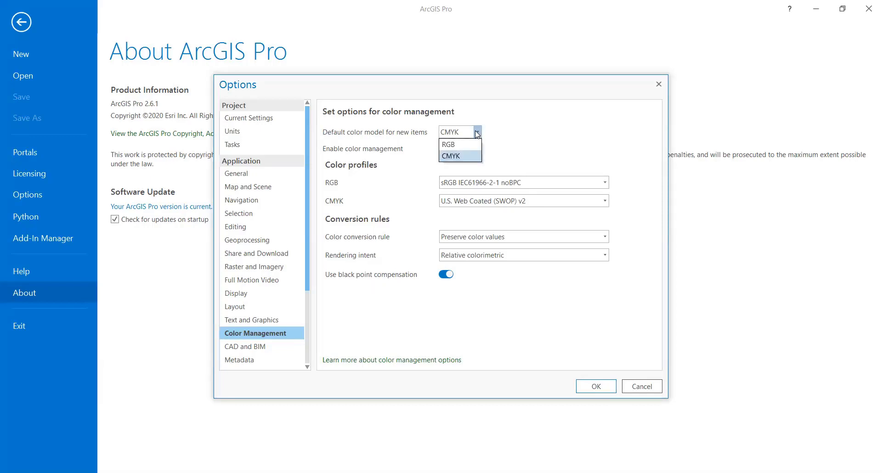
pyautogui.click(477, 134)
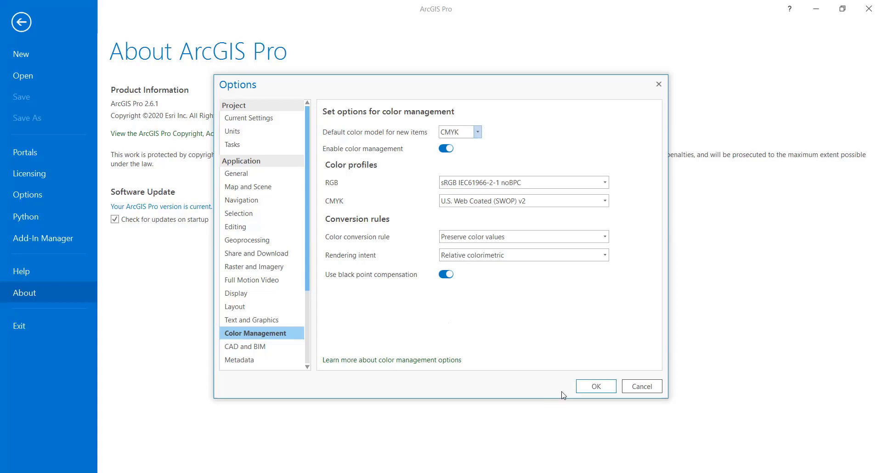
pyautogui.click(584, 387)
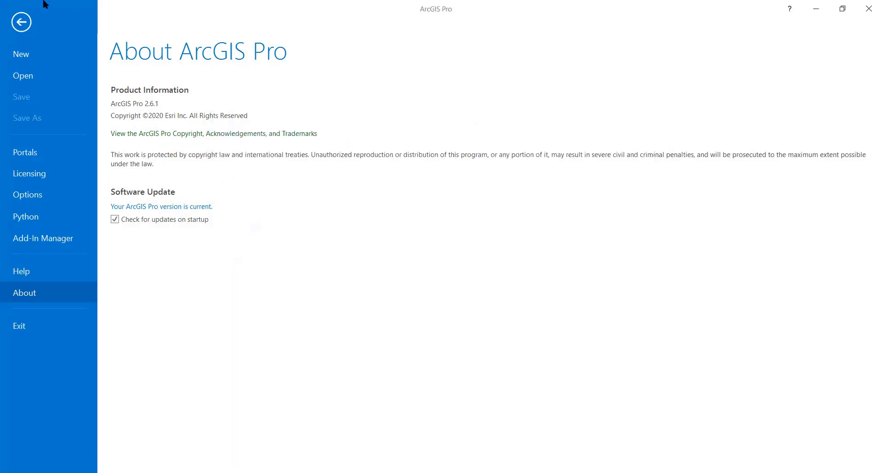
# Start a new empty project without a template from the start page.
pyautogui.click(21, 22)
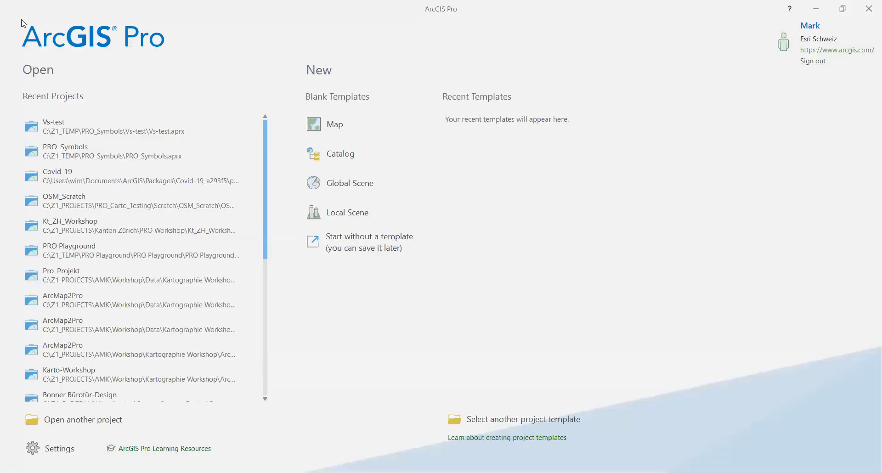
pyautogui.click(353, 240)
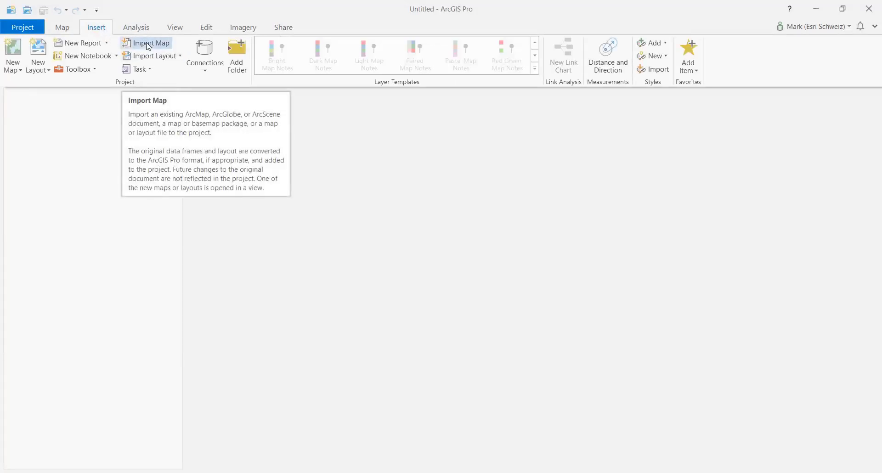
# Import the ArcMap document MS216_Frauenfeld.mxd as a map in the project.
pyautogui.click(148, 47)
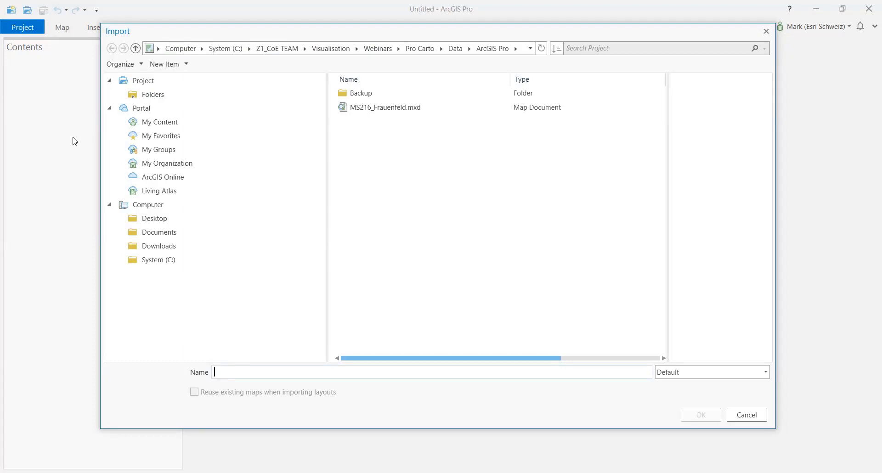
pyautogui.click(363, 113)
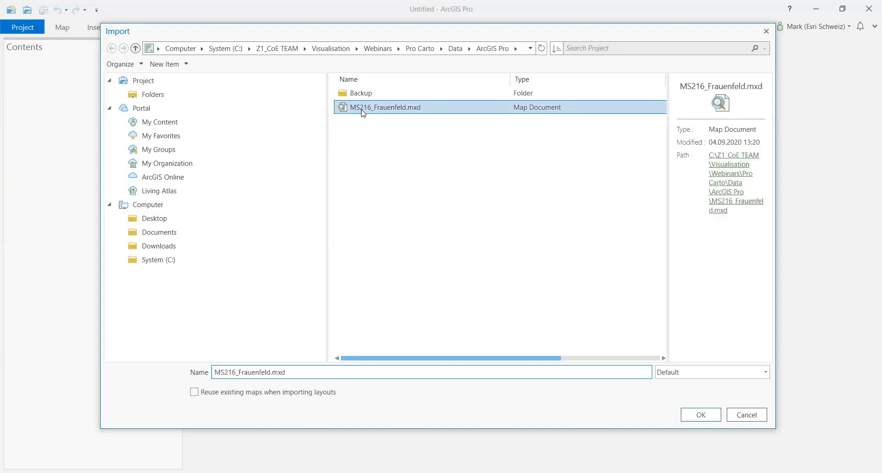
pyautogui.click(692, 416)
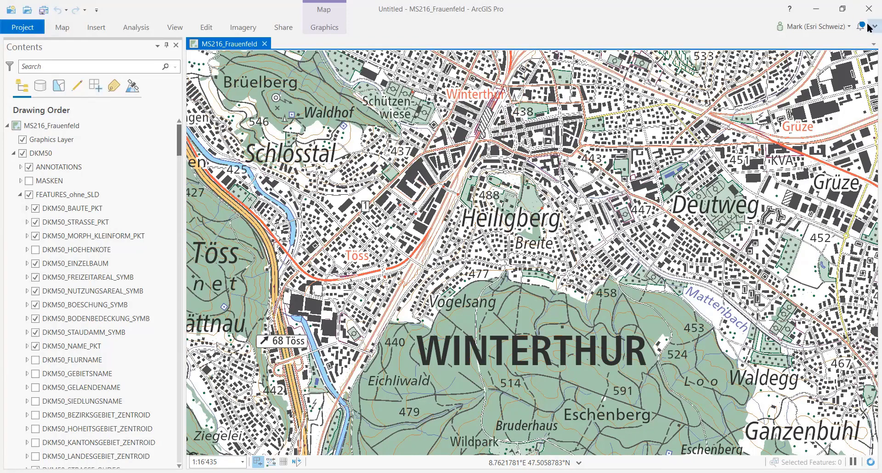
# Review the finished-import notifications, then close the Notifications pane.
pyautogui.click(863, 27)
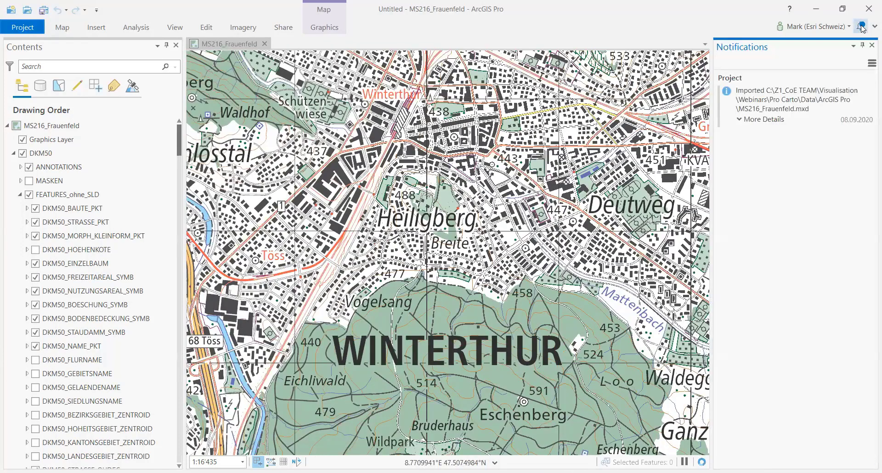
pyautogui.moveTo(844, 113)
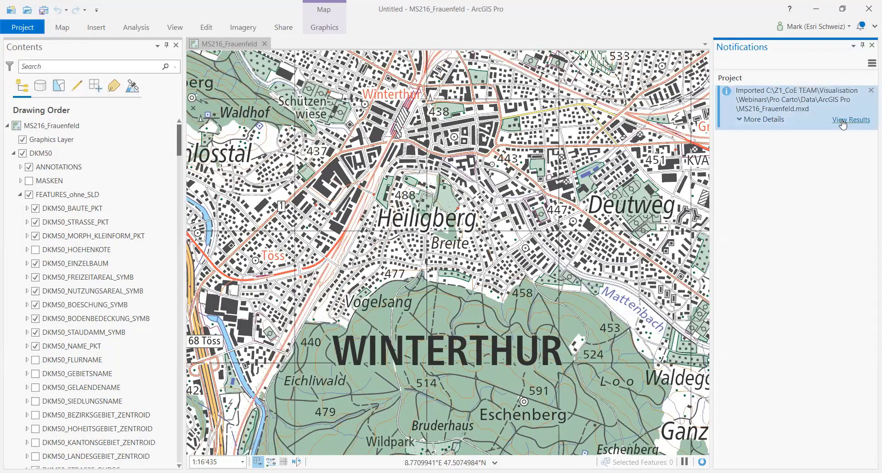
pyautogui.click(407, 195)
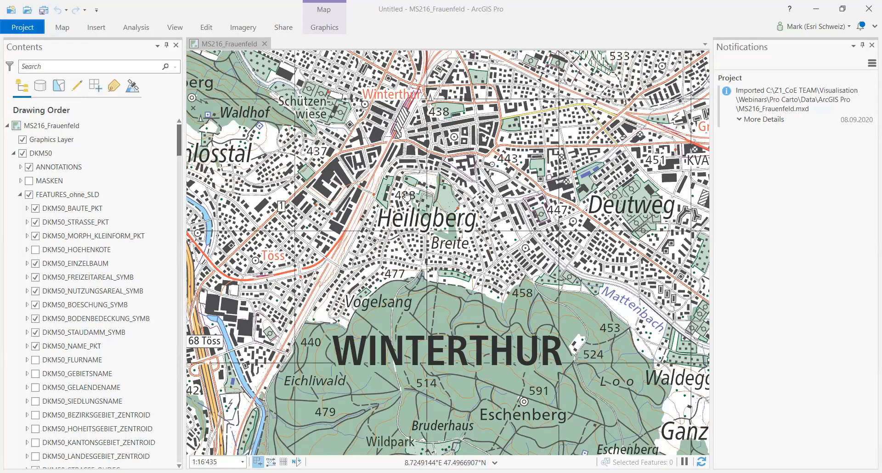
pyautogui.click(776, 183)
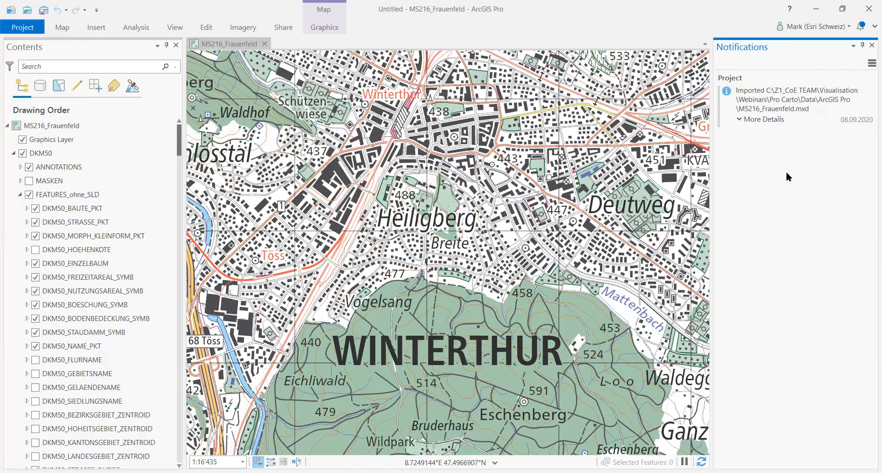
pyautogui.click(870, 44)
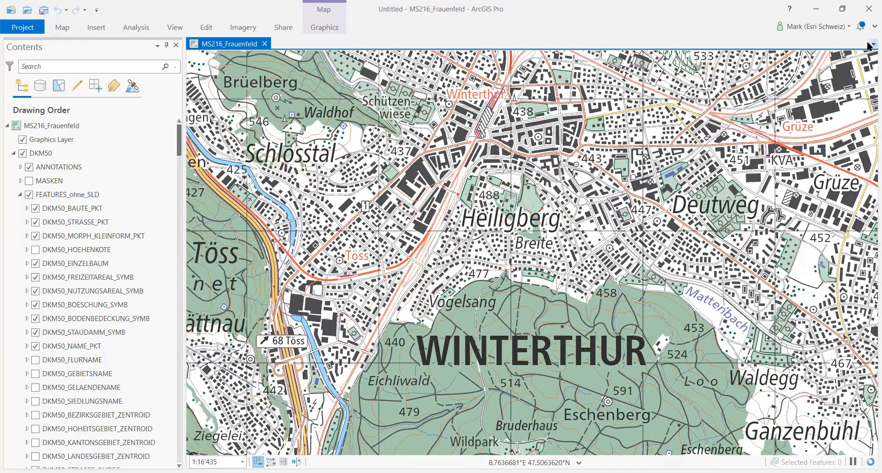
# Collapse FEATURES_ohne_SLD and open Symbology for the DKM50_STRASSE road layer.
pyautogui.click(19, 195)
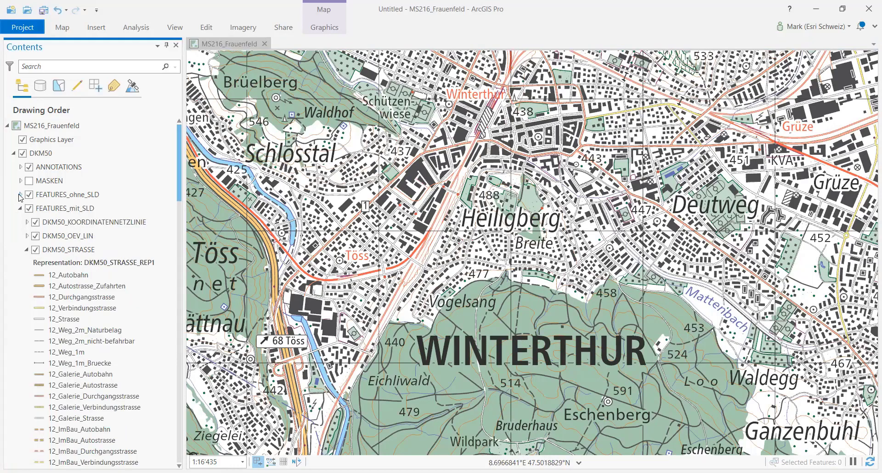
pyautogui.click(73, 251)
pyautogui.rightClick(73, 251)
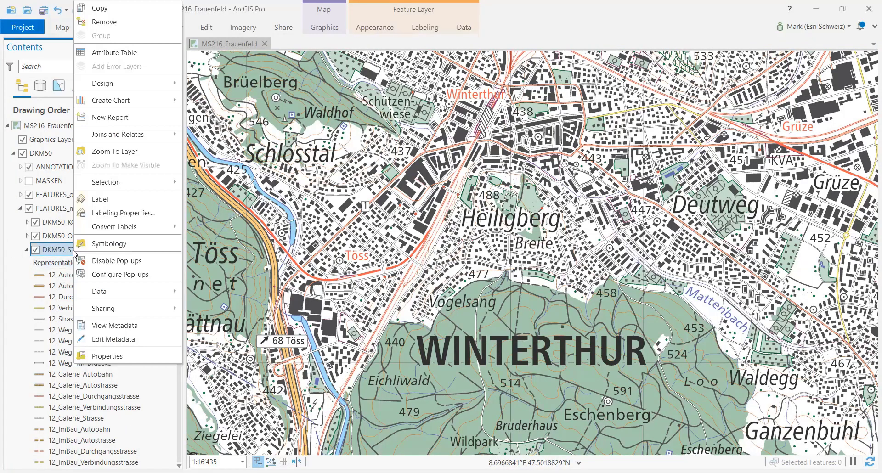
pyautogui.click(102, 247)
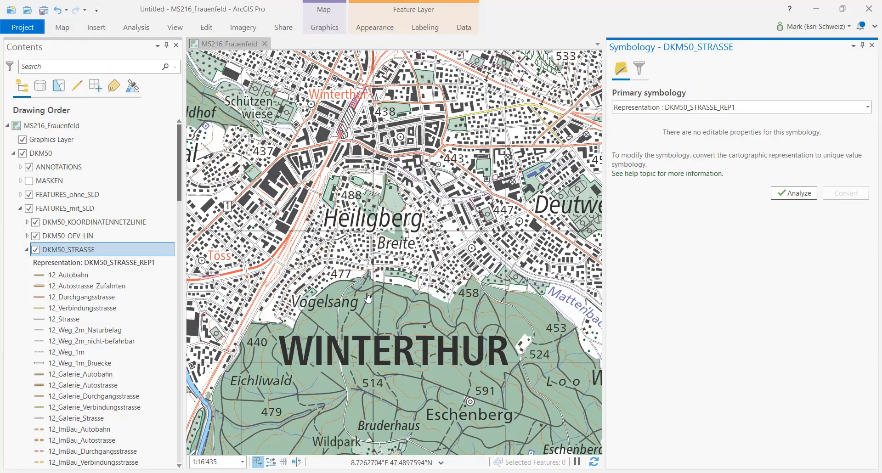
# Analyze the DKM50_STRASSE representation and inspect the lost blob-field overrides warning.
pyautogui.click(783, 193)
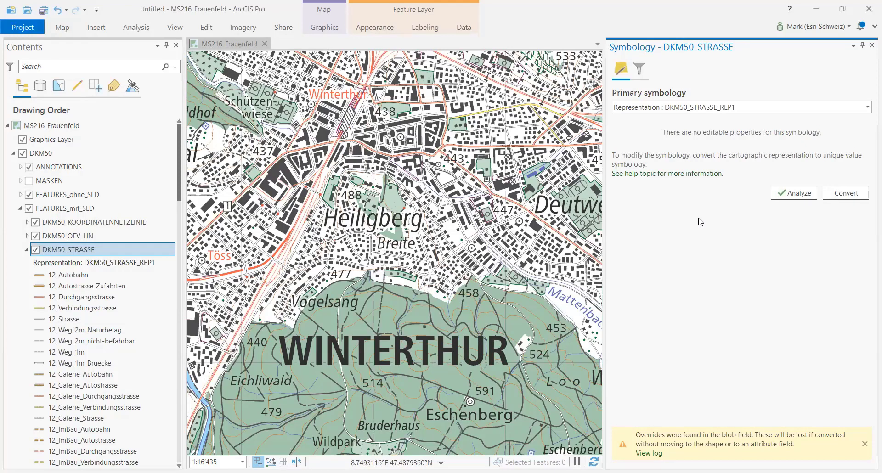
pyautogui.click(654, 456)
# Convert DKM50_STRASSE_REP1 to Unique Values on field RID1, producing 44 road classes.
pyautogui.click(851, 196)
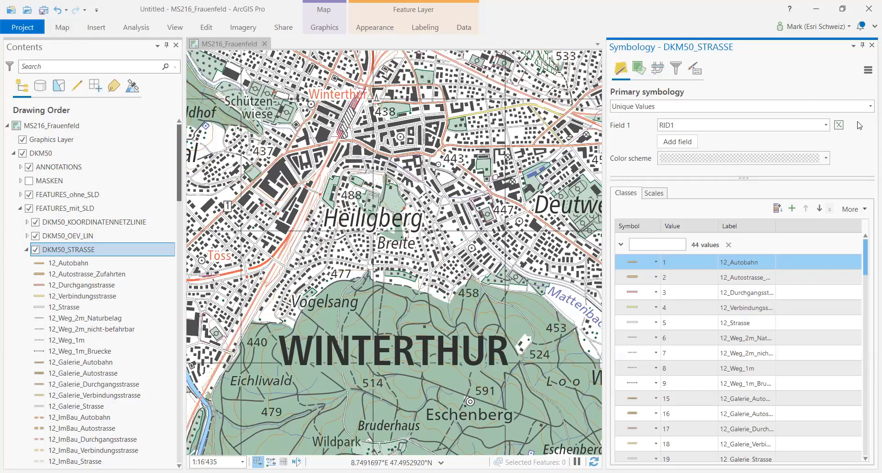
# Close Symbology and expand ANNOTATIONS to select the DKM50_BAUTE_LIN_ANNO layer.
pyautogui.click(871, 47)
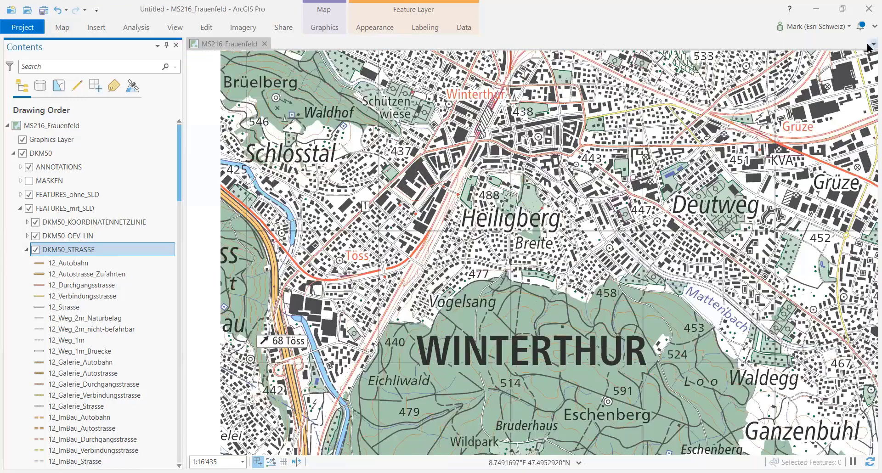
pyautogui.click(20, 168)
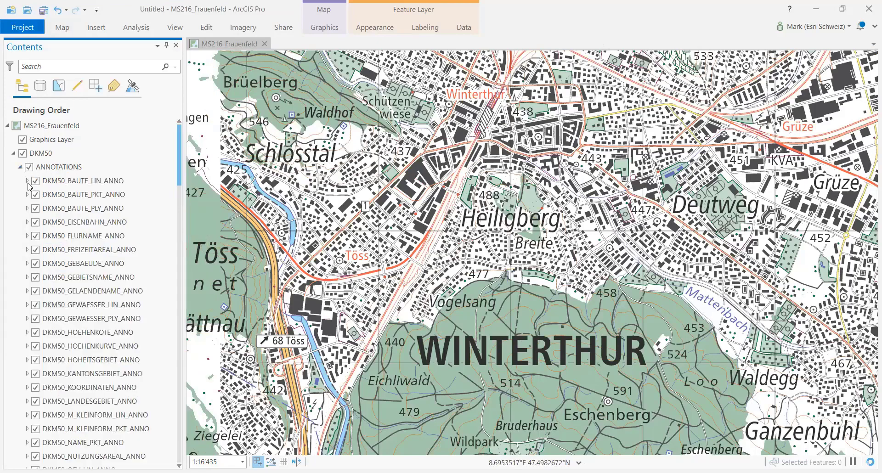
pyautogui.click(26, 181)
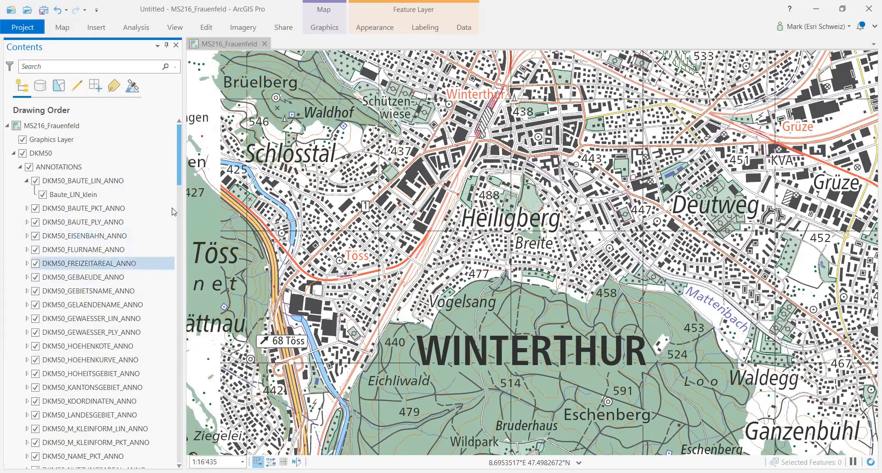
pyautogui.click(62, 182)
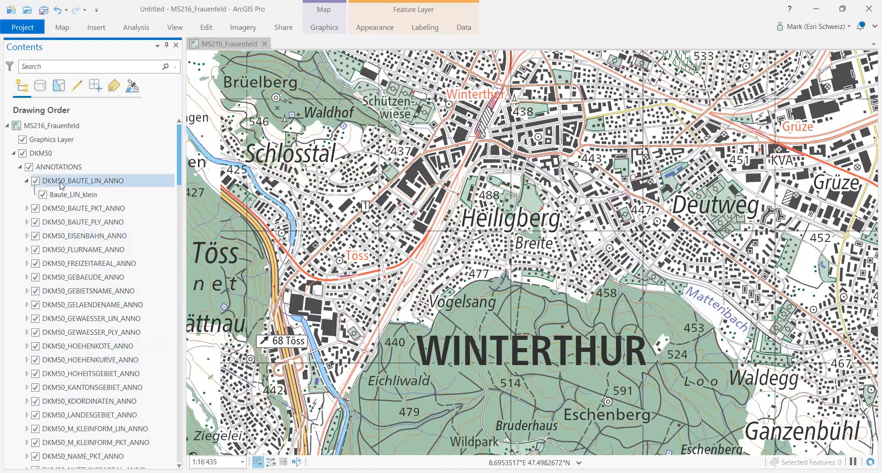
# View DKM50_BAUTE_LIN_ANNO's source properties, expanding Annotation details showing 1:50'000 reference scale.
pyautogui.rightClick(63, 183)
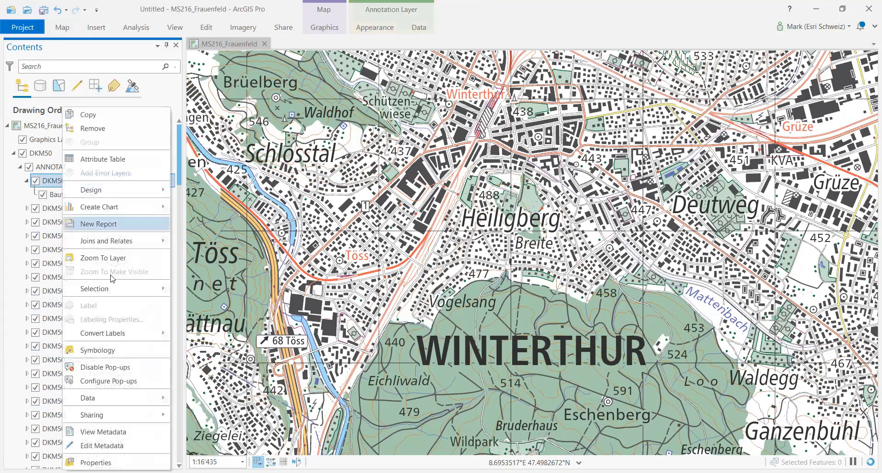
pyautogui.click(95, 462)
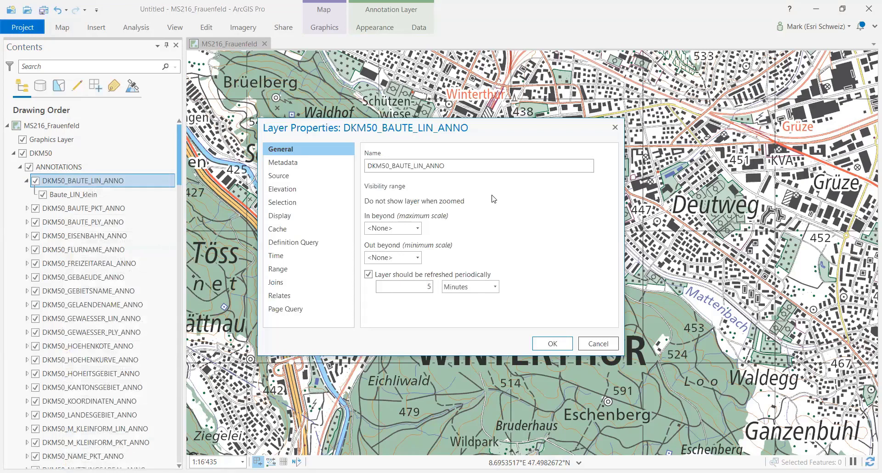
pyautogui.click(285, 177)
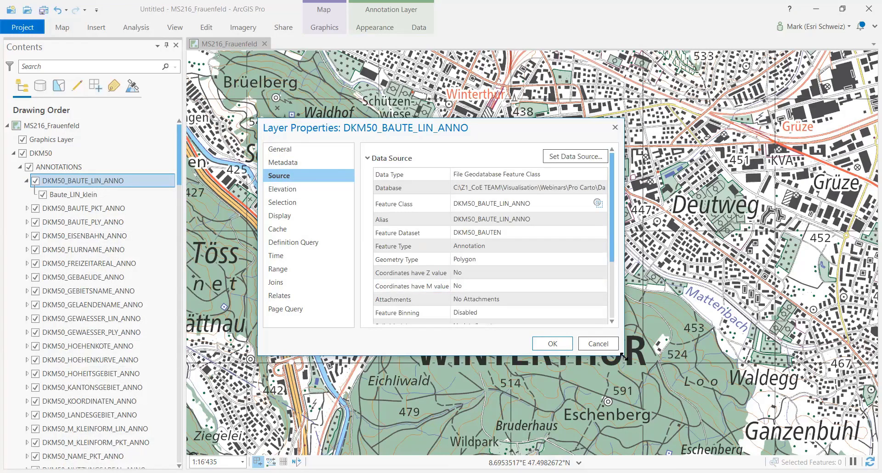
pyautogui.moveTo(624, 357); pyautogui.dragTo(782, 444)
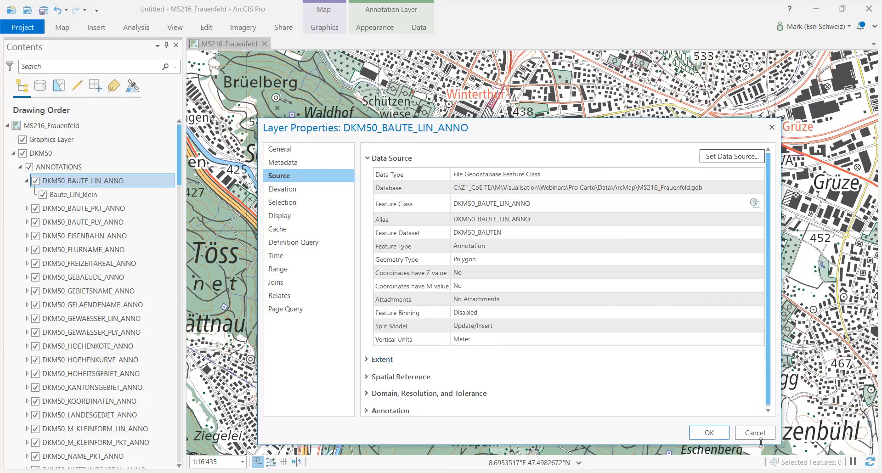
pyautogui.click(391, 412)
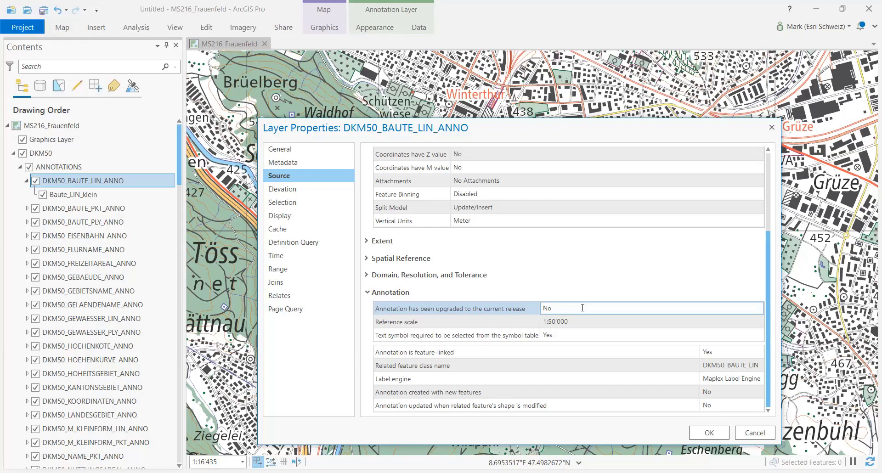
# Cancel the DKM50_BAUTE_LIN_ANNO layer properties without making changes.
pyautogui.click(756, 433)
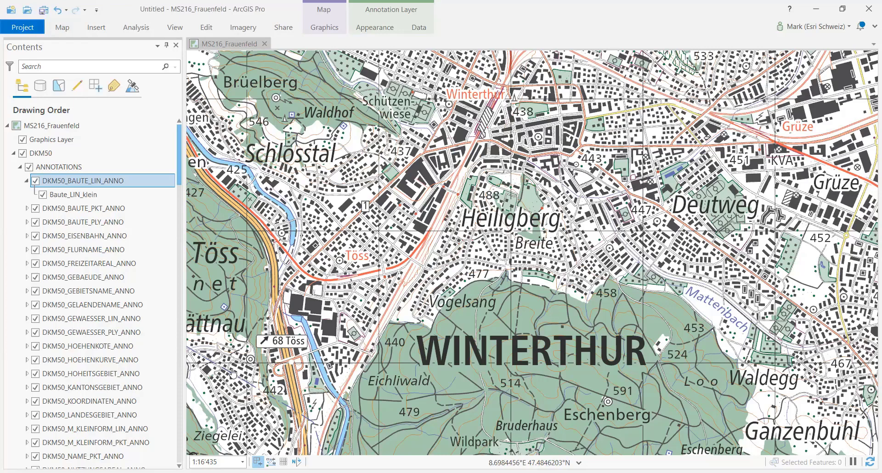
# Collapse ANNOTATIONS and DKM50_STRASSE, then open and cancel the FEATURES_mit_SLD group properties.
pyautogui.click(20, 168)
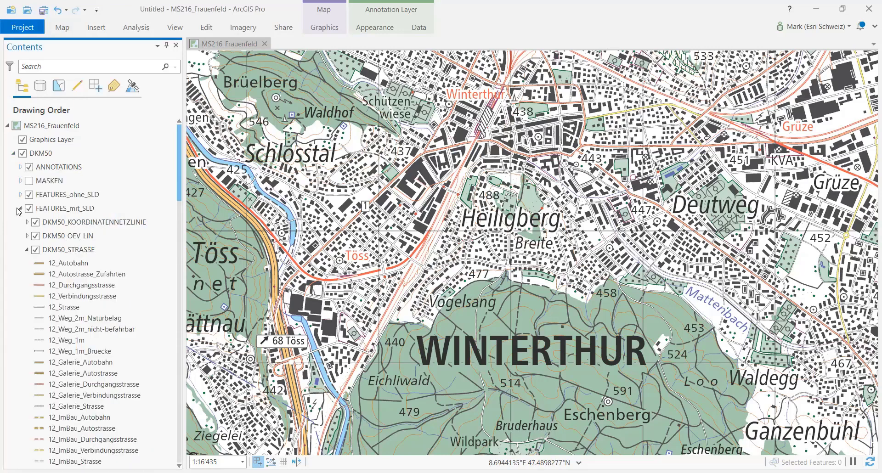
pyautogui.click(27, 251)
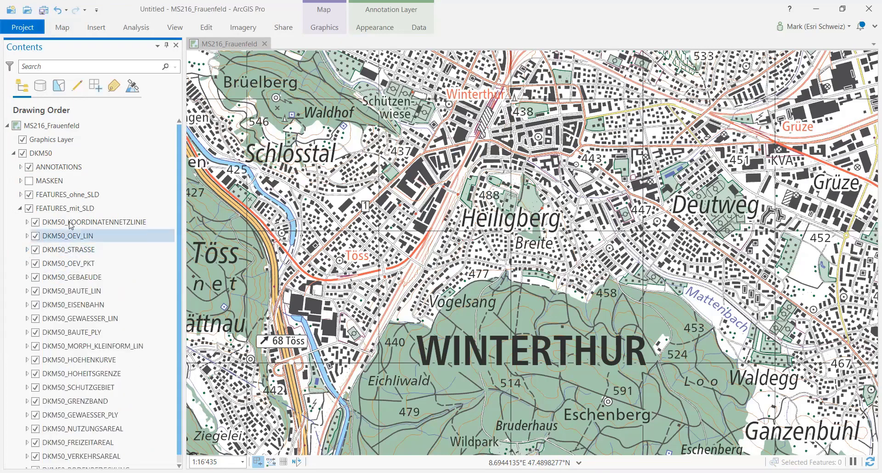
pyautogui.click(67, 210)
pyautogui.rightClick(67, 210)
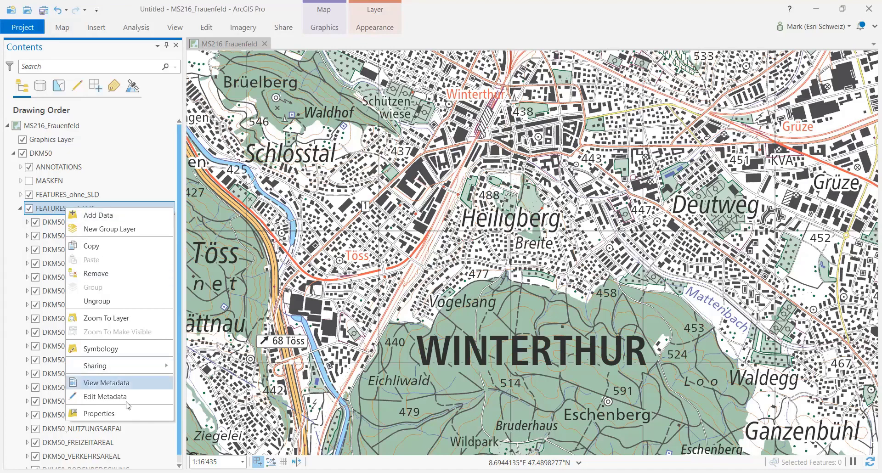
pyautogui.click(99, 413)
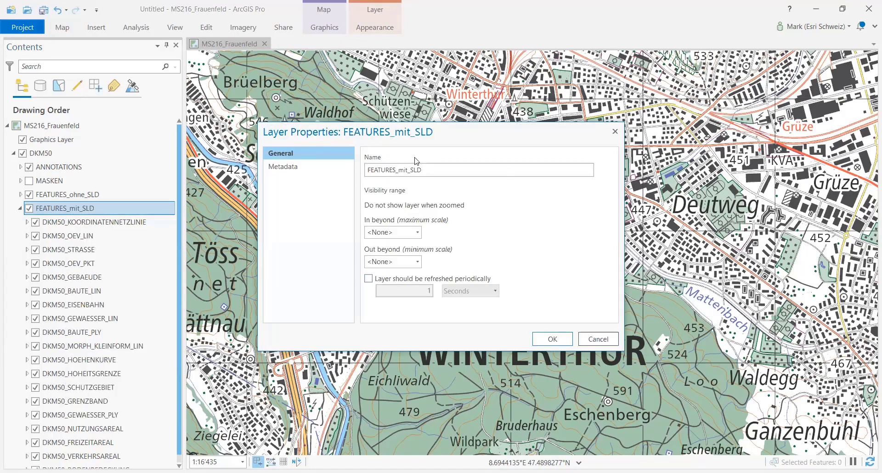
pyautogui.click(599, 340)
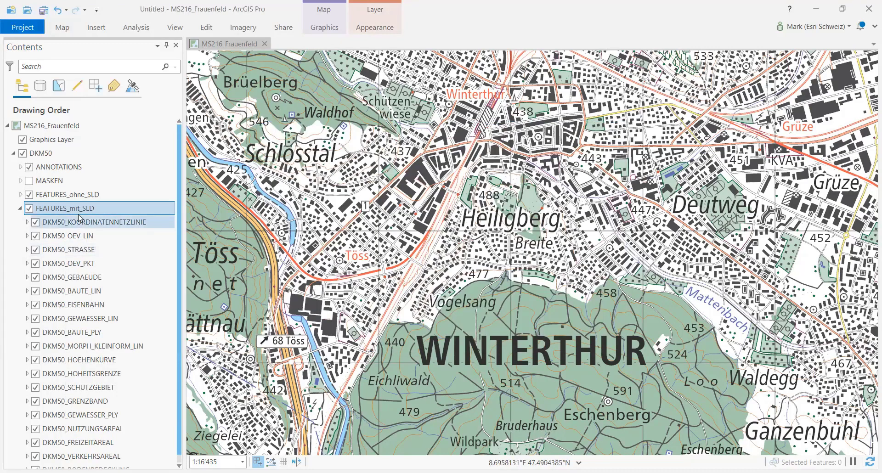
# Open the Advanced symbol layer drawing settings for the FEATURES_mit_SLD group.
pyautogui.rightClick(74, 210)
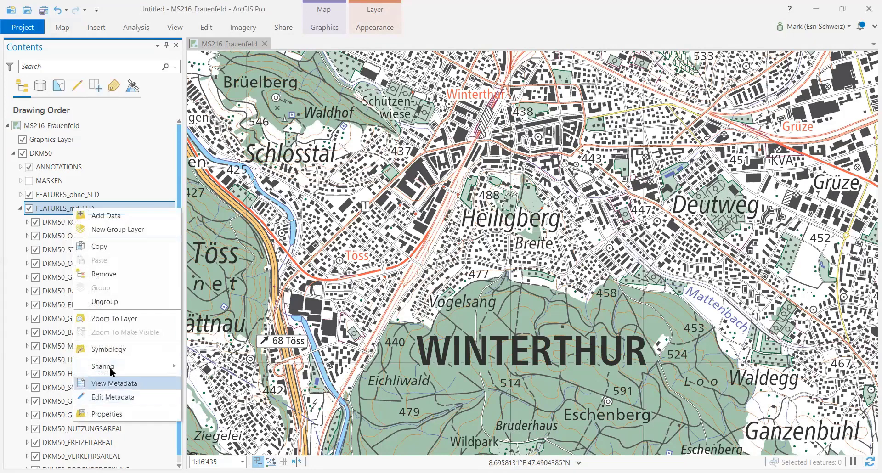
pyautogui.click(103, 350)
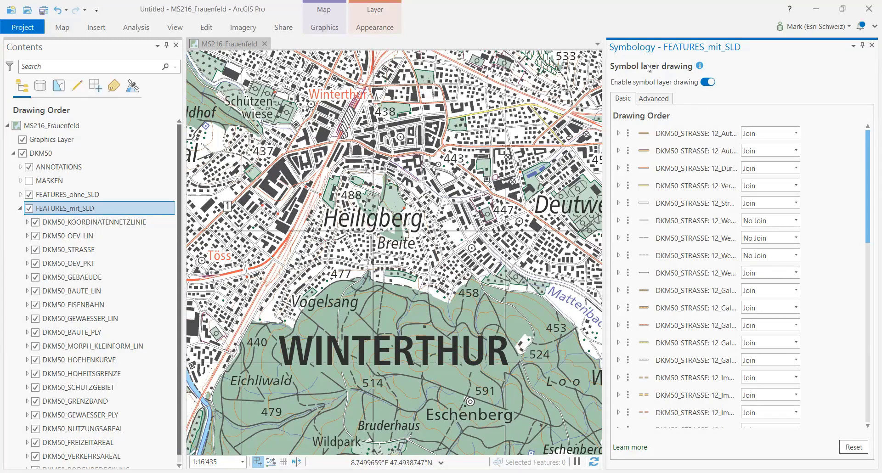
pyautogui.click(659, 102)
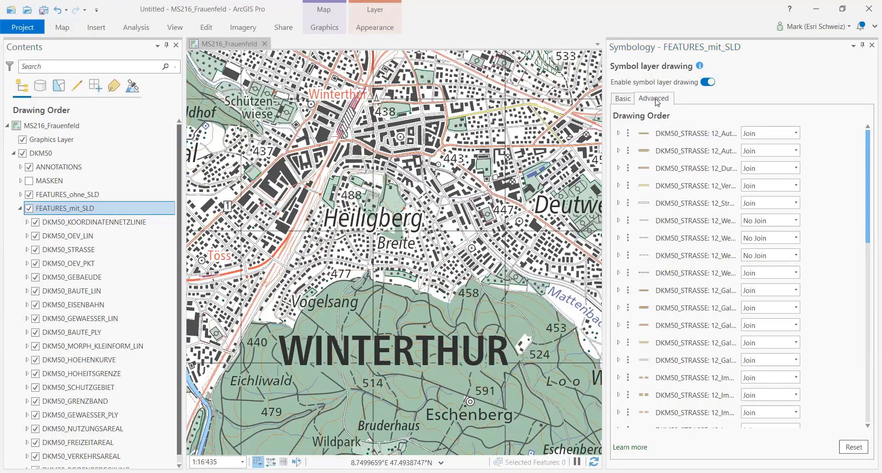
# Zoom to 1:2'757 near the 443 label and toggle symbol layer drawing off, then back on.
pyautogui.scroll(2, 443, 165)
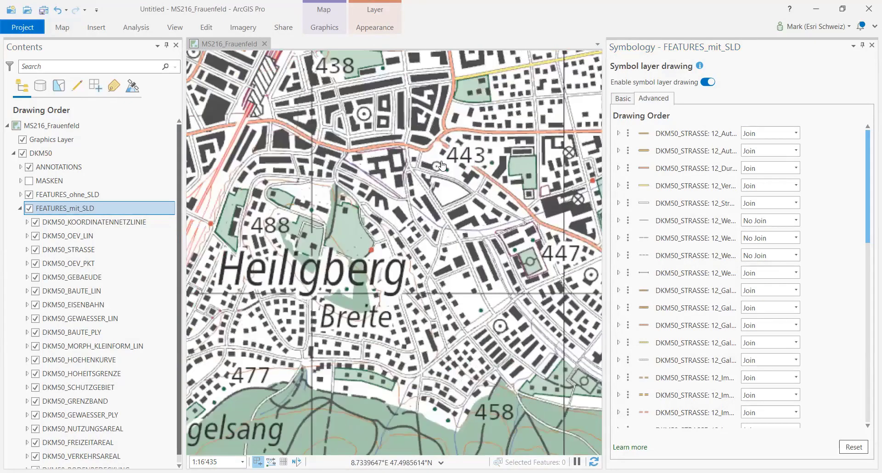
pyautogui.scroll(5, 442, 165)
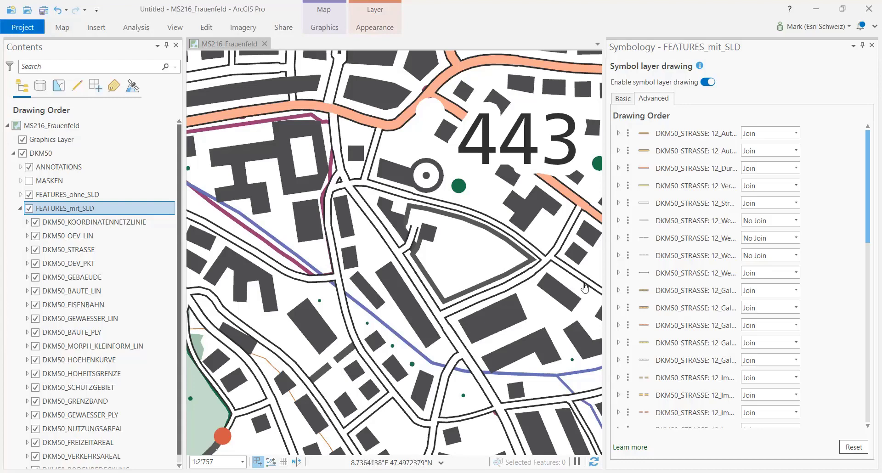
pyautogui.click(707, 83)
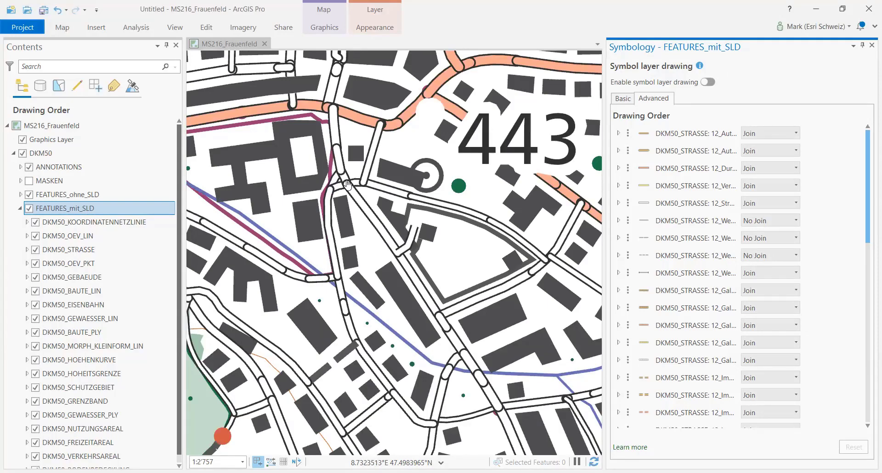
pyautogui.click(708, 82)
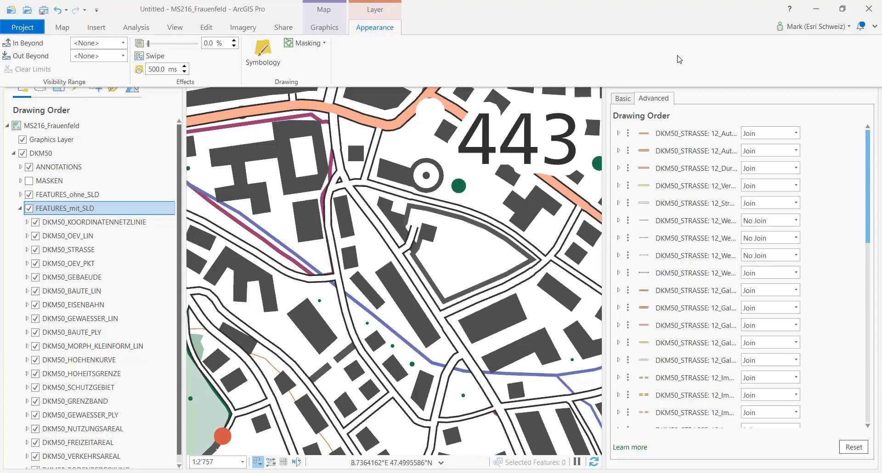
pyautogui.click(325, 44)
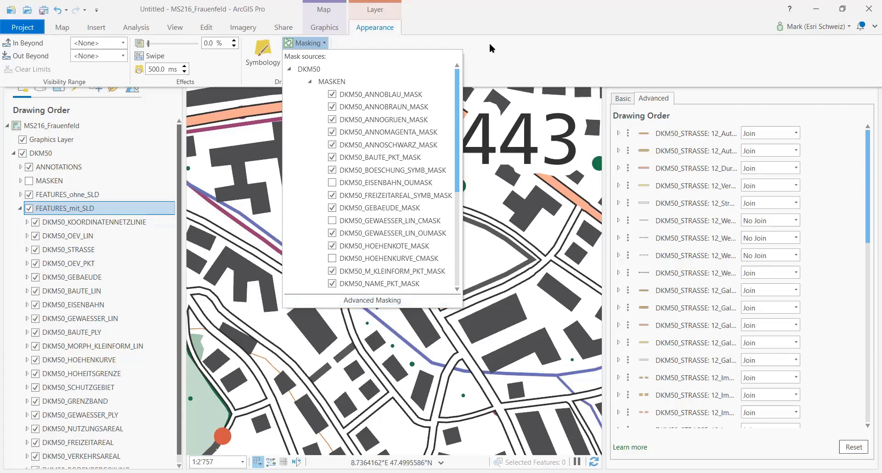
pyautogui.click(324, 42)
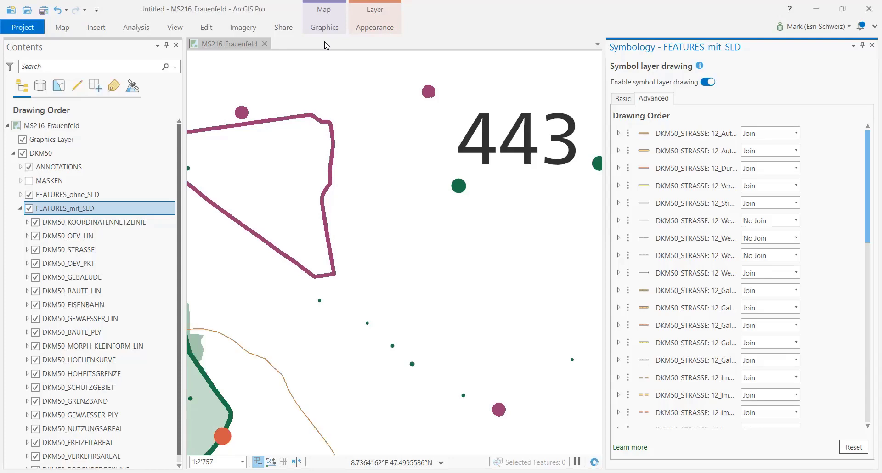
# Close the Symbology pane, set the Export Map file type to AIX, then close the export pane.
pyautogui.click(872, 45)
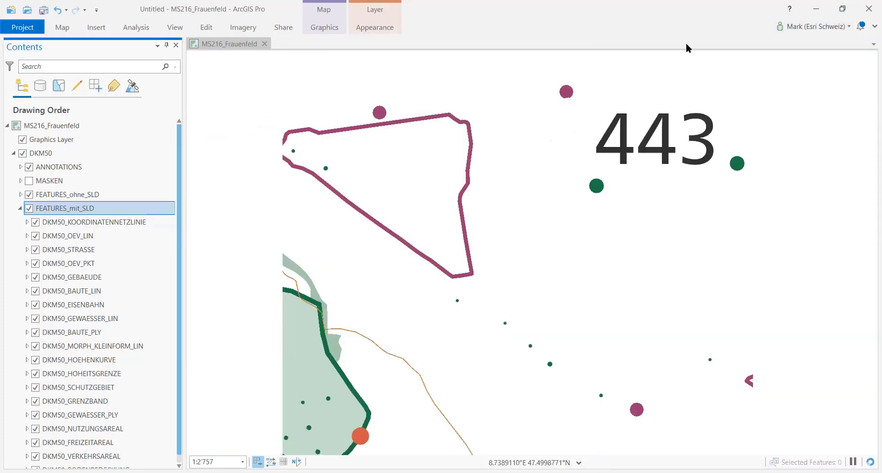
pyautogui.hotkey('alt', 's')
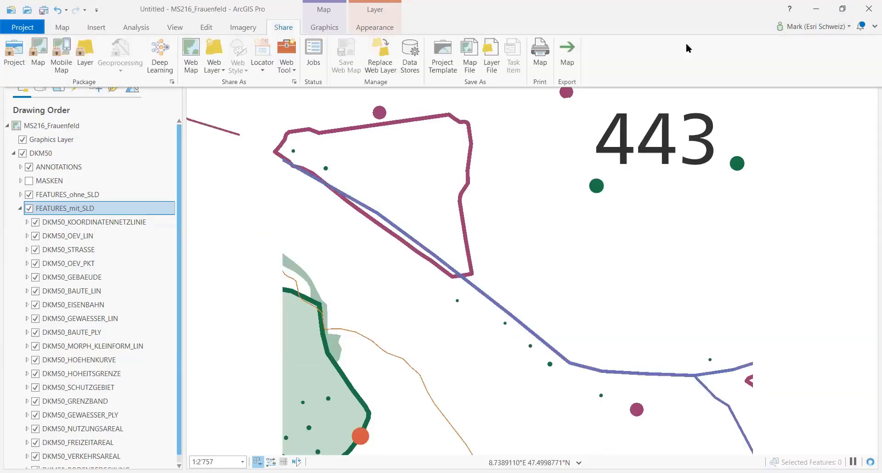
pyautogui.click(568, 59)
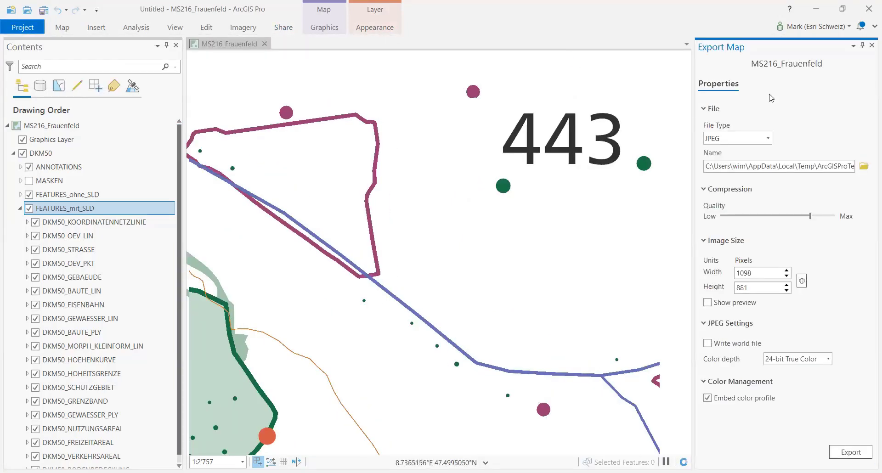
pyautogui.click(769, 139)
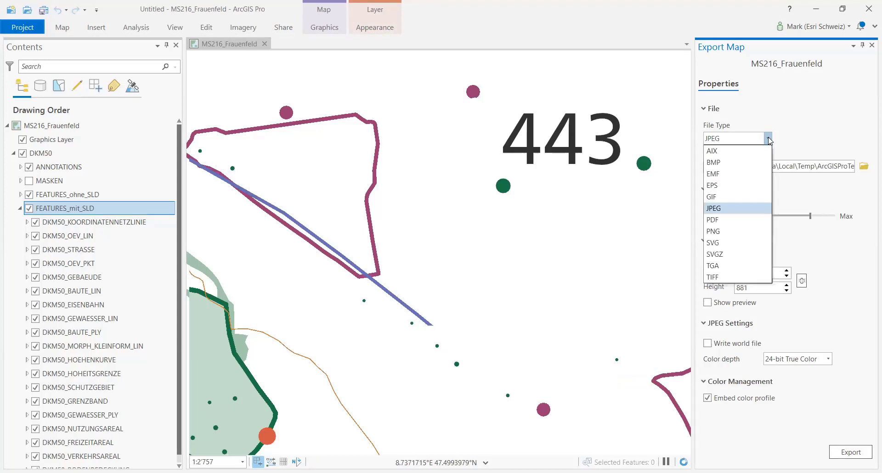
pyautogui.click(733, 153)
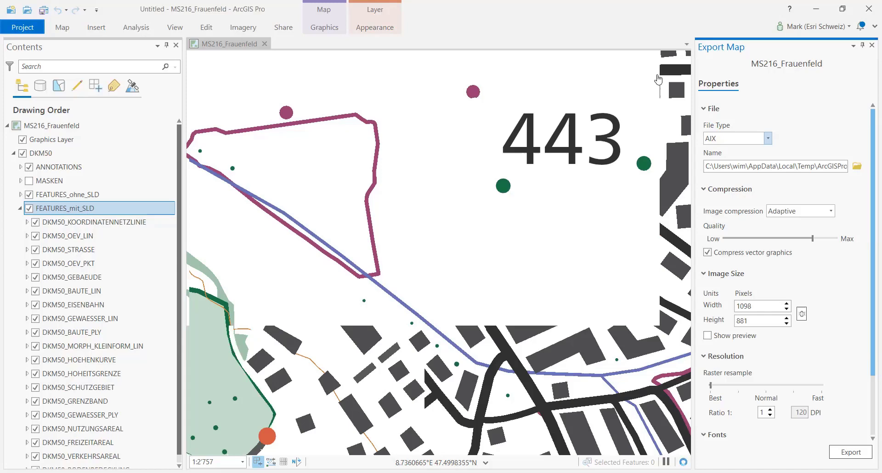
pyautogui.click(870, 45)
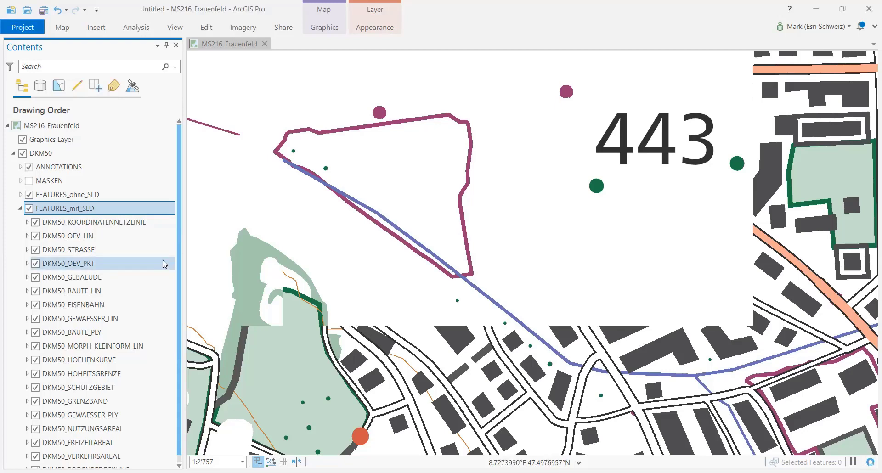
# Convert DKM50_HOEHENKURVE's representation to Unique Values and open the value 2 contour symbol.
pyautogui.rightClick(78, 361)
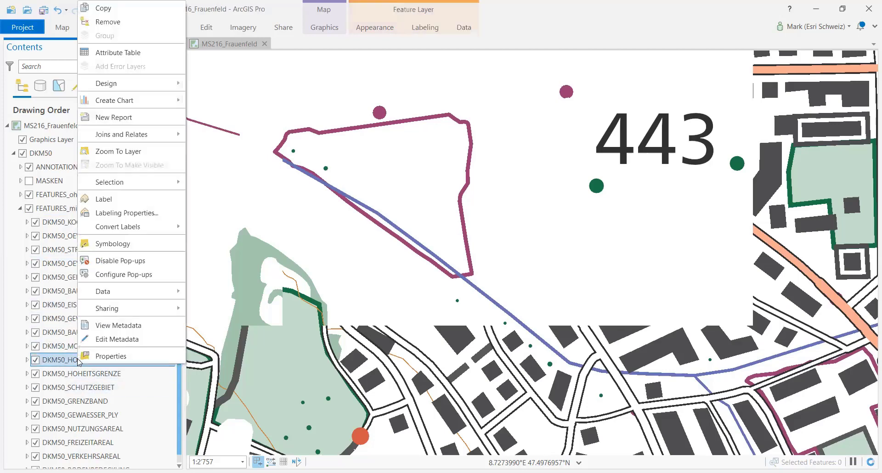
pyautogui.click(114, 247)
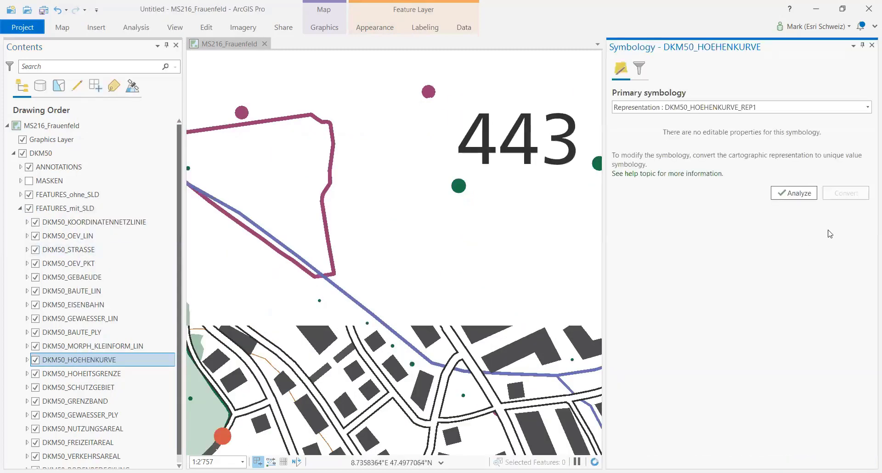
pyautogui.click(794, 197)
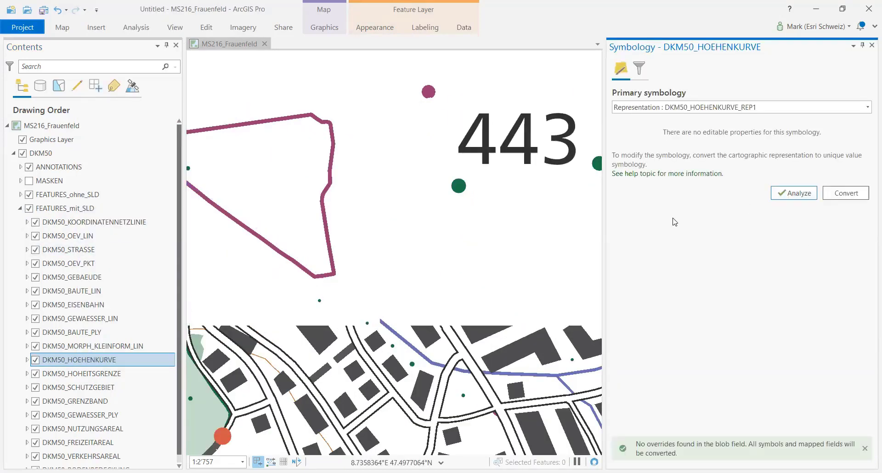
pyautogui.click(826, 199)
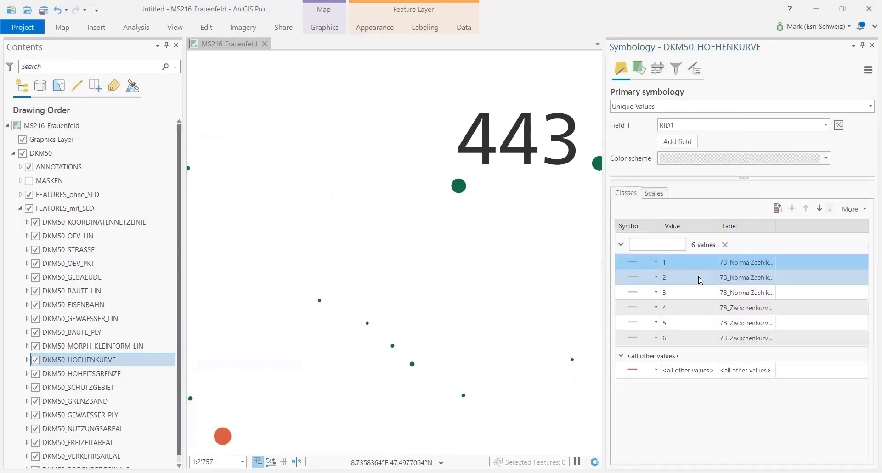
pyautogui.click(631, 278)
pyautogui.click(632, 276)
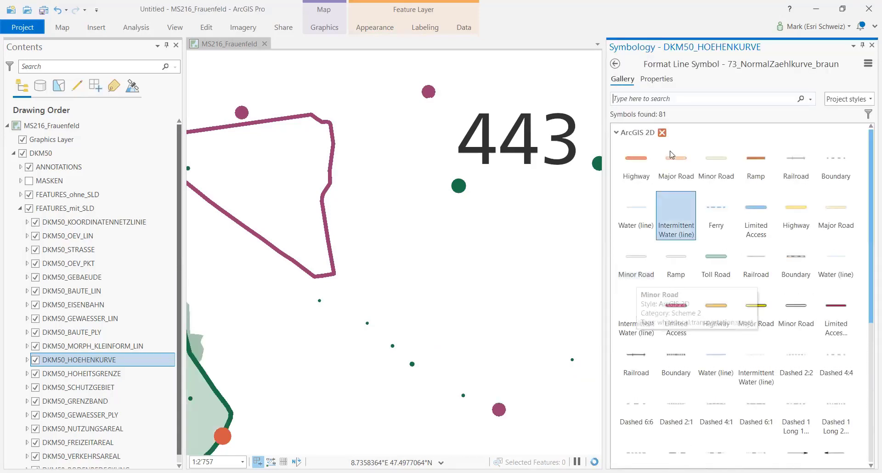
# Give the 73_NormalZaehlkurve_braun stroke layer the brown favourite colour.
pyautogui.click(660, 80)
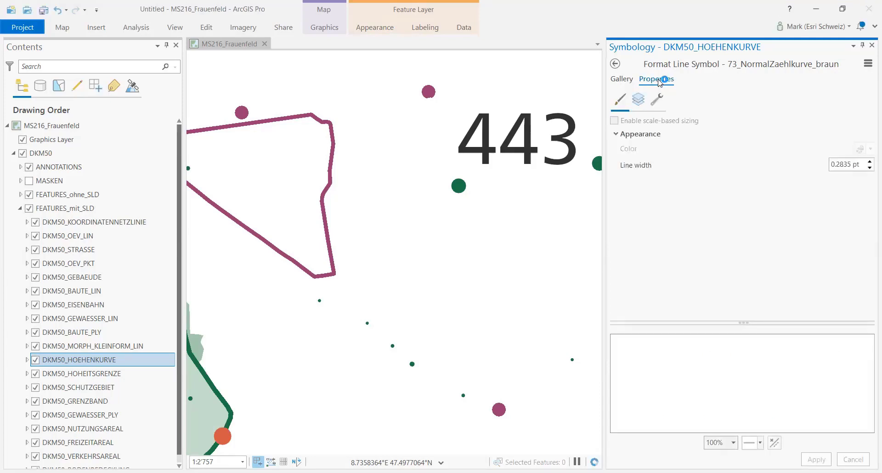
pyautogui.click(639, 101)
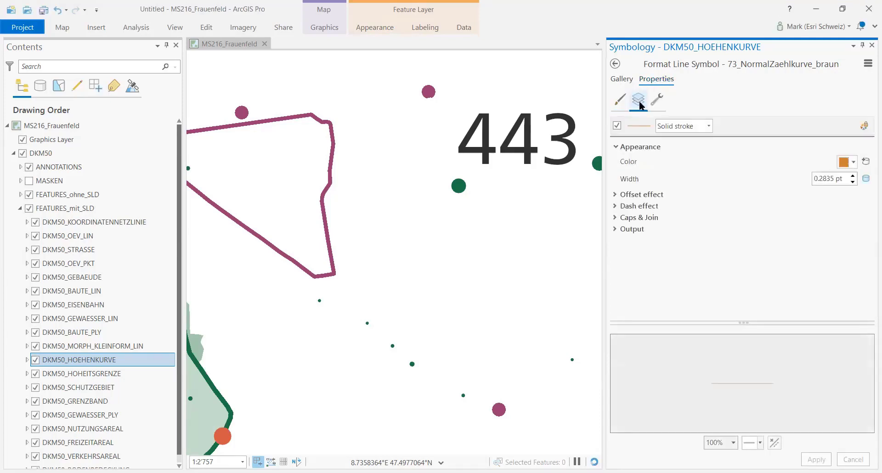
pyautogui.click(855, 163)
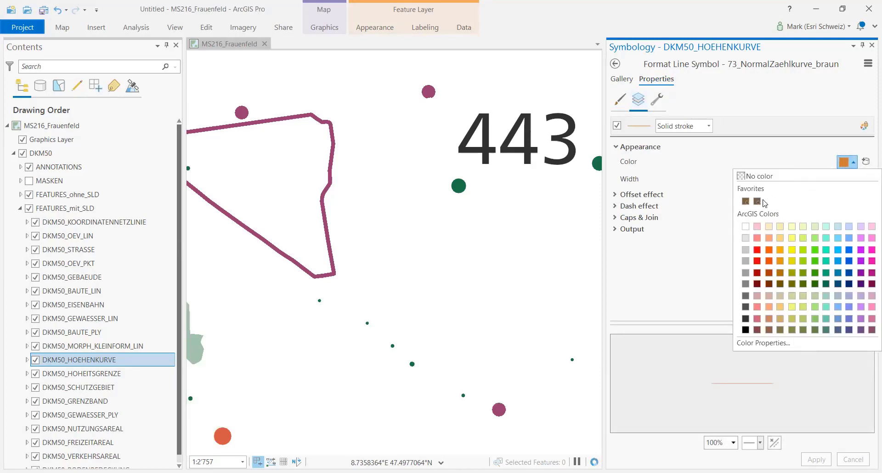
pyautogui.click(746, 201)
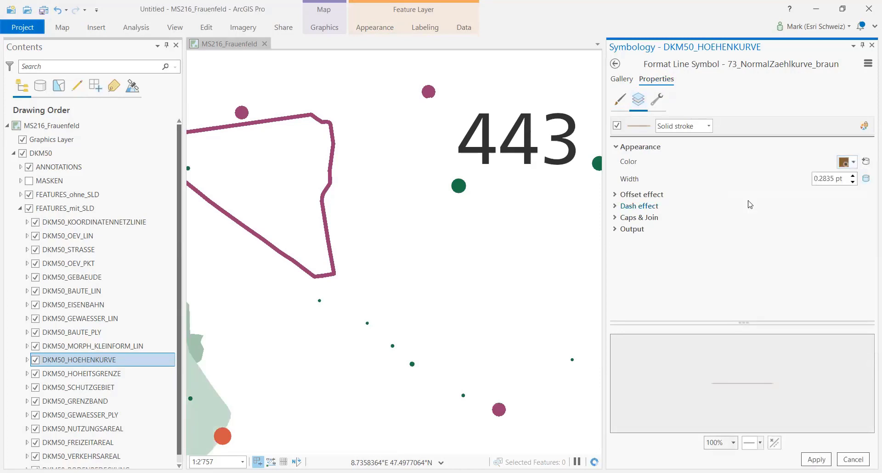
# Confirm the Contour Brown spot colour for the stroke and expand its Output overprint settings.
pyautogui.click(853, 163)
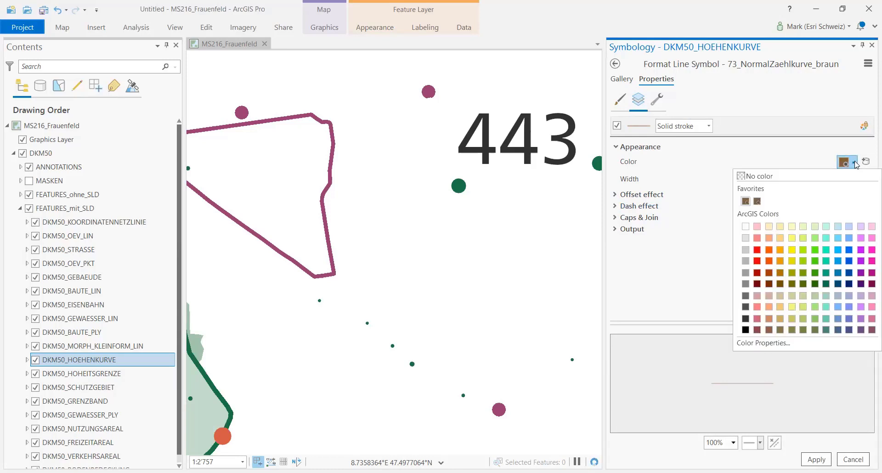
pyautogui.click(763, 343)
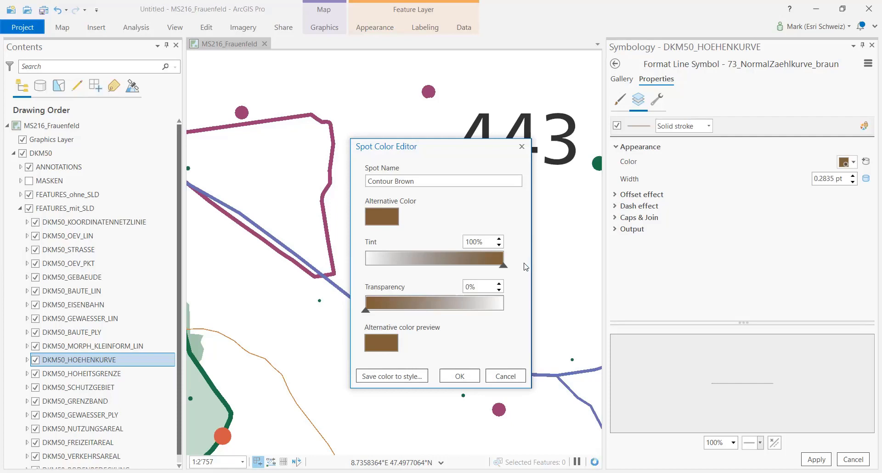
pyautogui.click(461, 376)
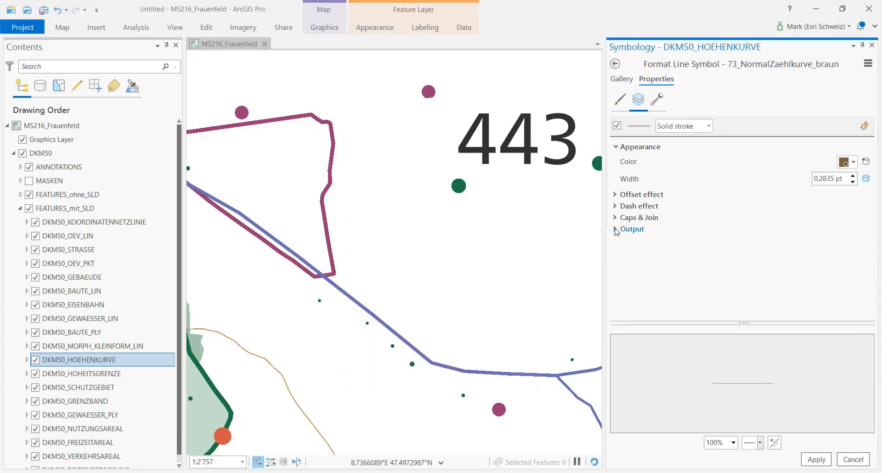
pyautogui.click(616, 231)
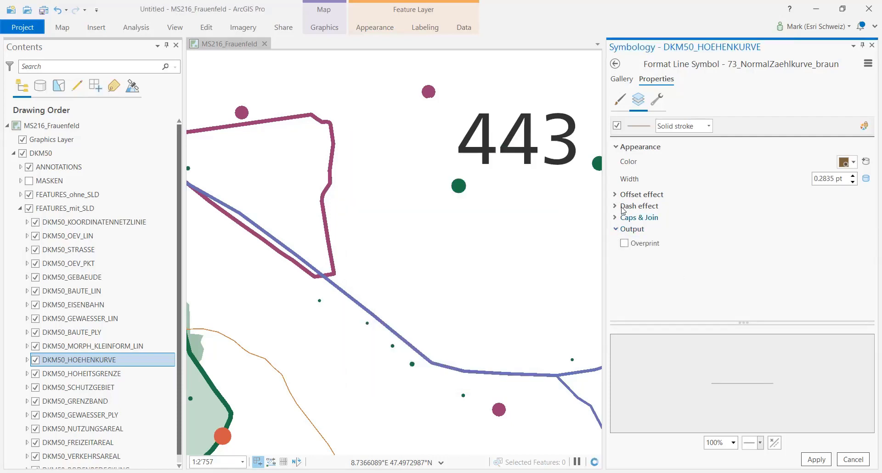